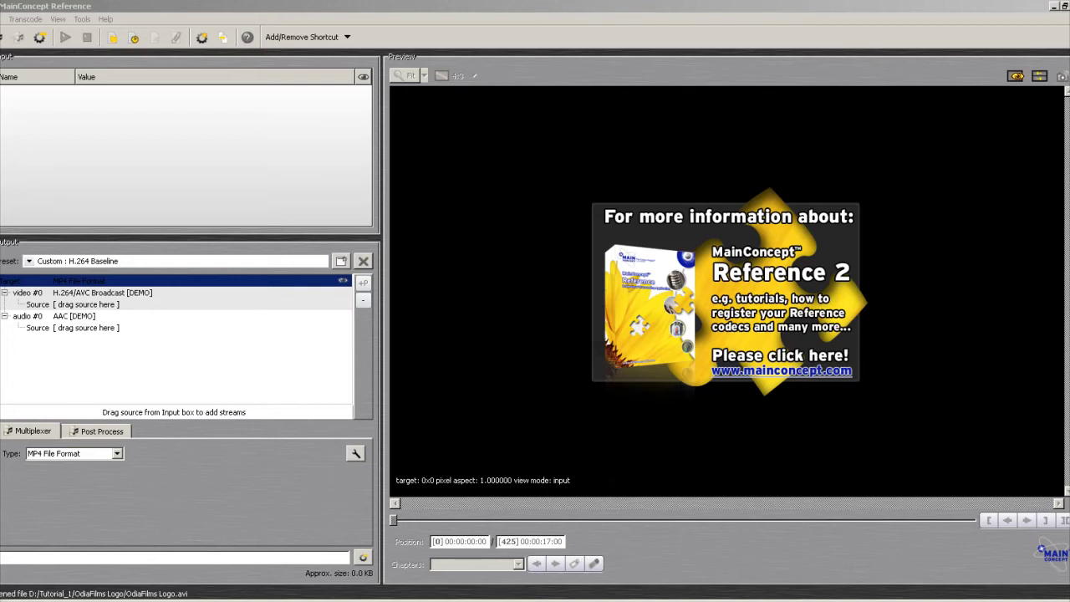
Step: Add OdiaFilms Logo.avi and LogoWaveFinal.wav from Explorer to the Input list
key(alt+Tab)
drag(406, 244, 207, 160)
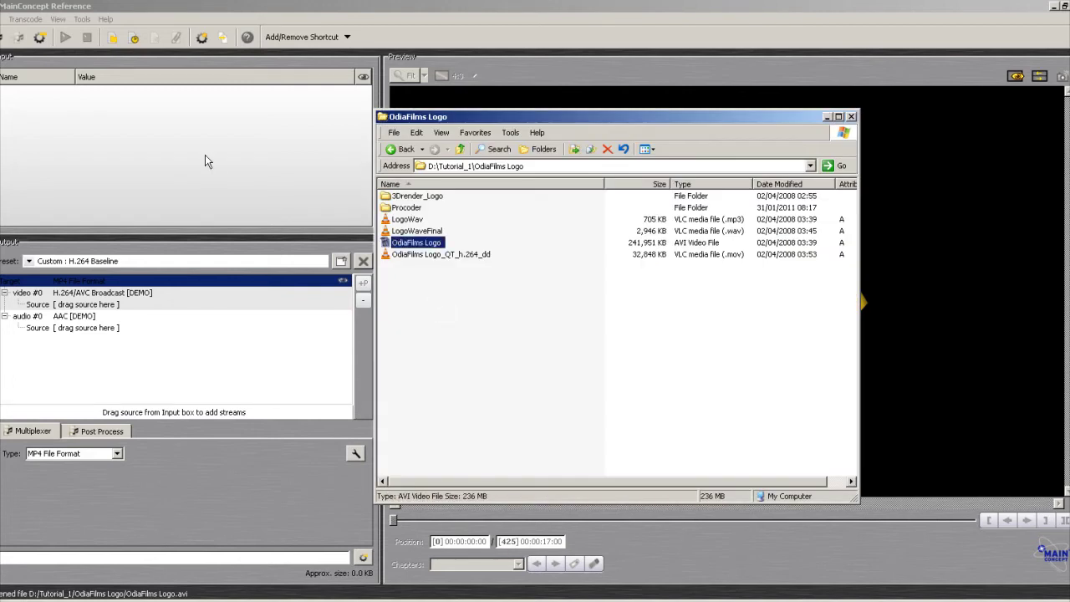
drag(415, 234, 275, 184)
Step: Apply the Custom H.264 High preset, with OdiaFilms Logo.avi as video source and LogoWaveFinal.wav as audio source
click(28, 261)
mouse_move(38, 279)
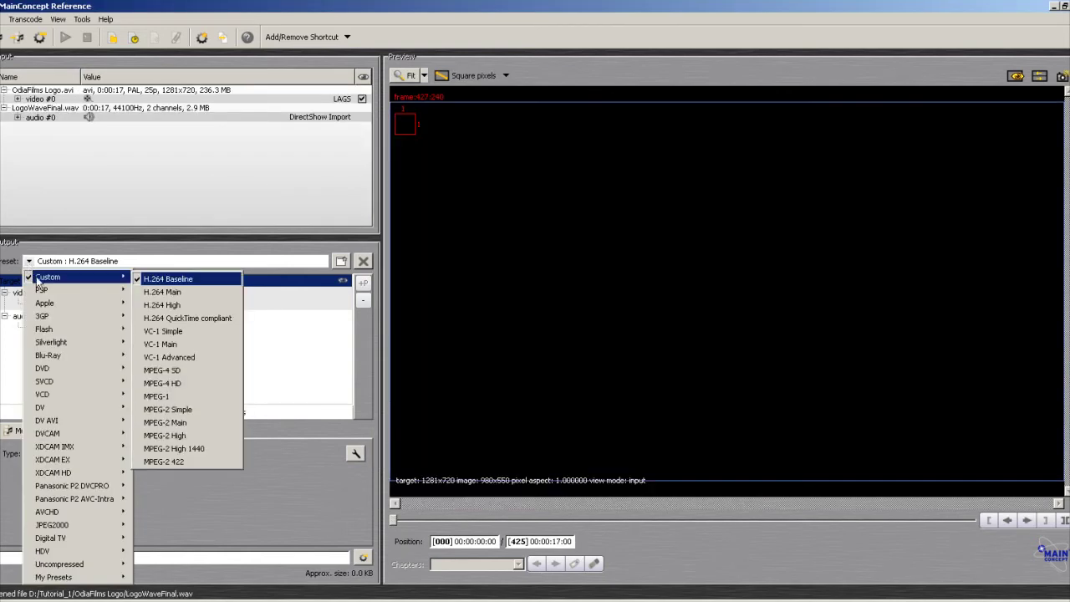
click(186, 306)
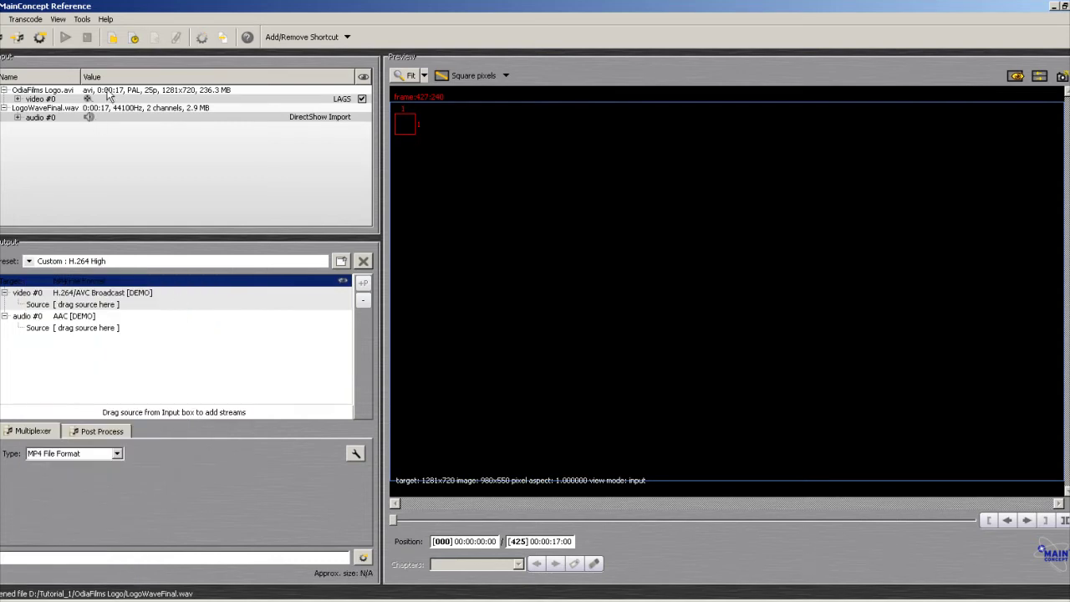
drag(107, 95, 108, 306)
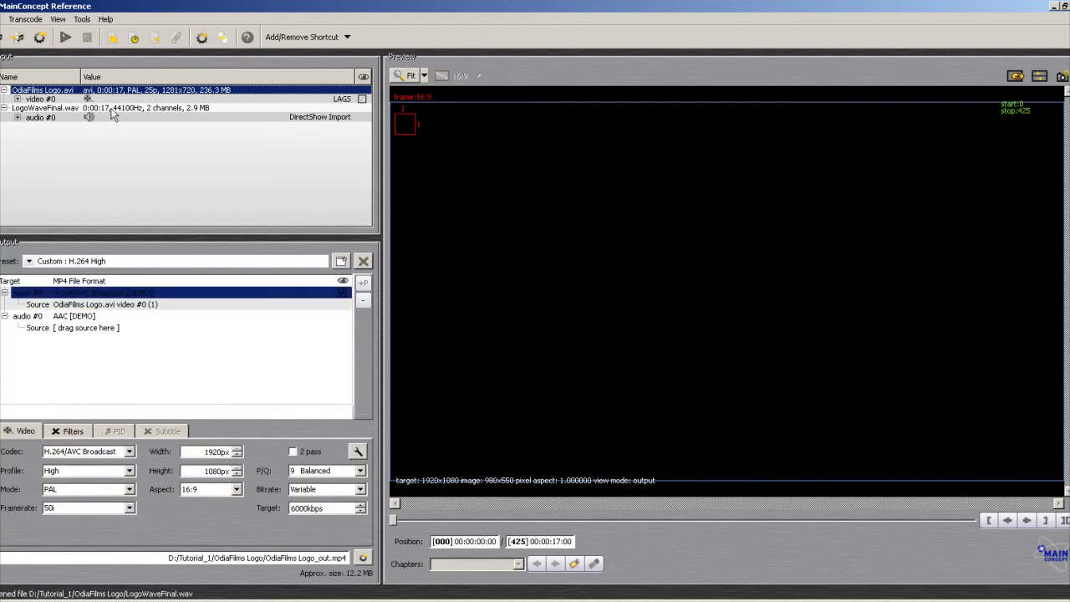
drag(113, 109, 92, 327)
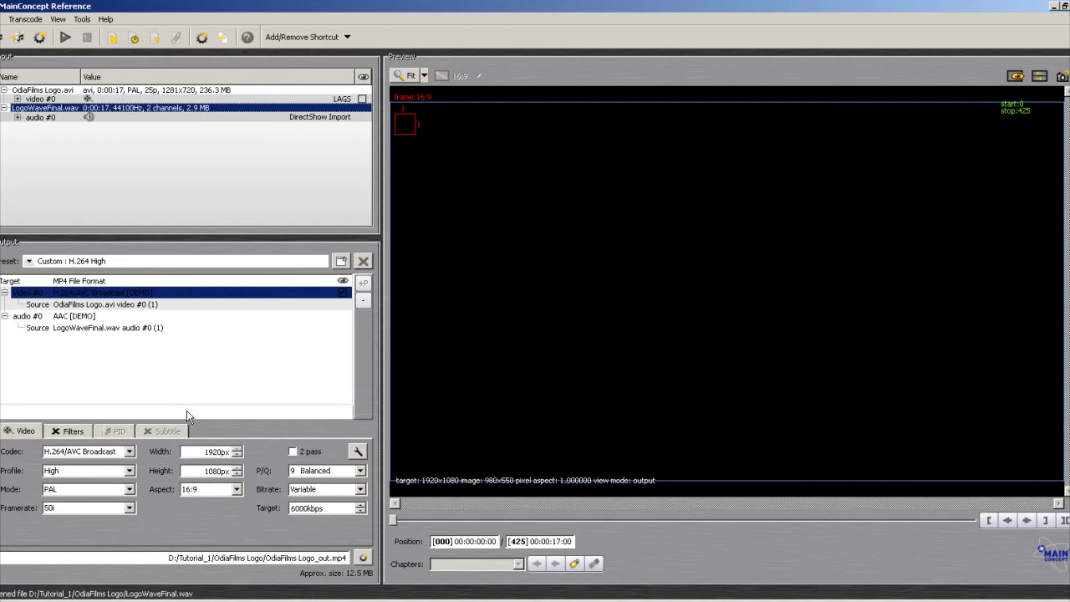
Step: Keep the High profile and PAL mode, and set the frame rate to 25p
click(130, 472)
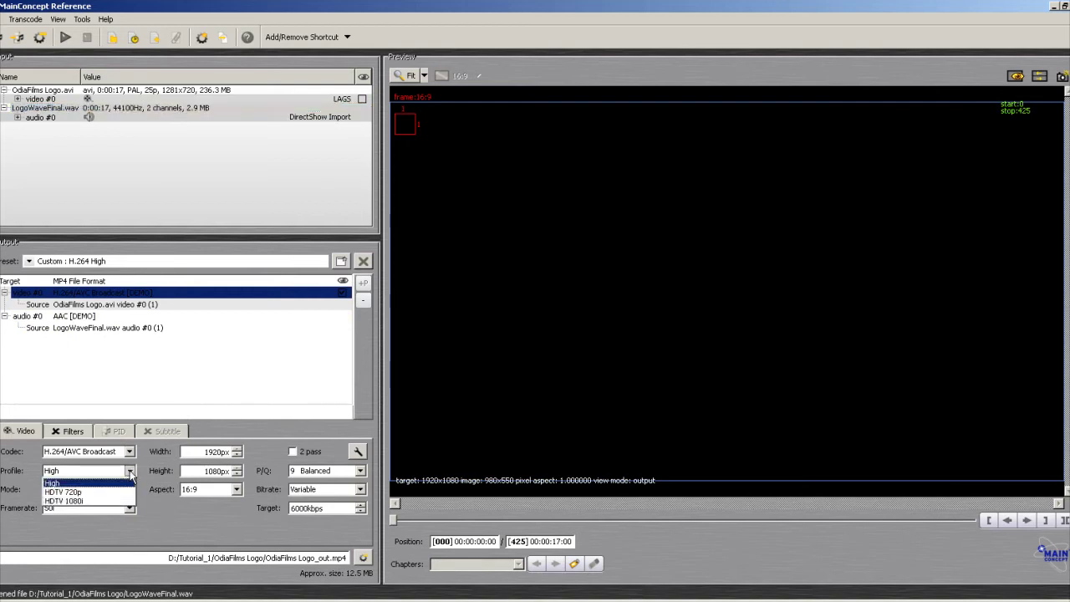
click(130, 472)
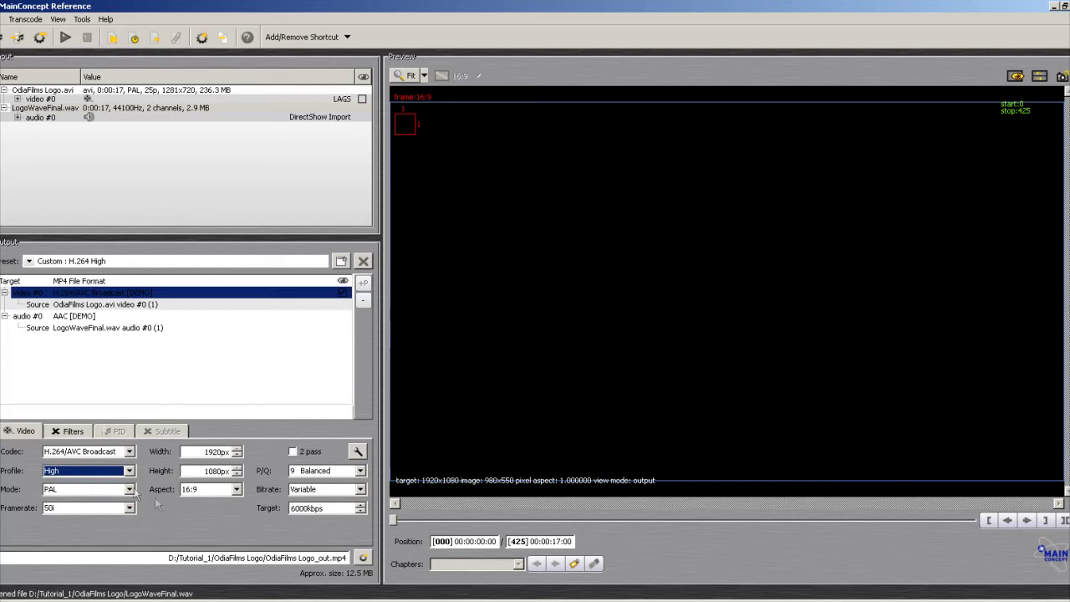
click(130, 490)
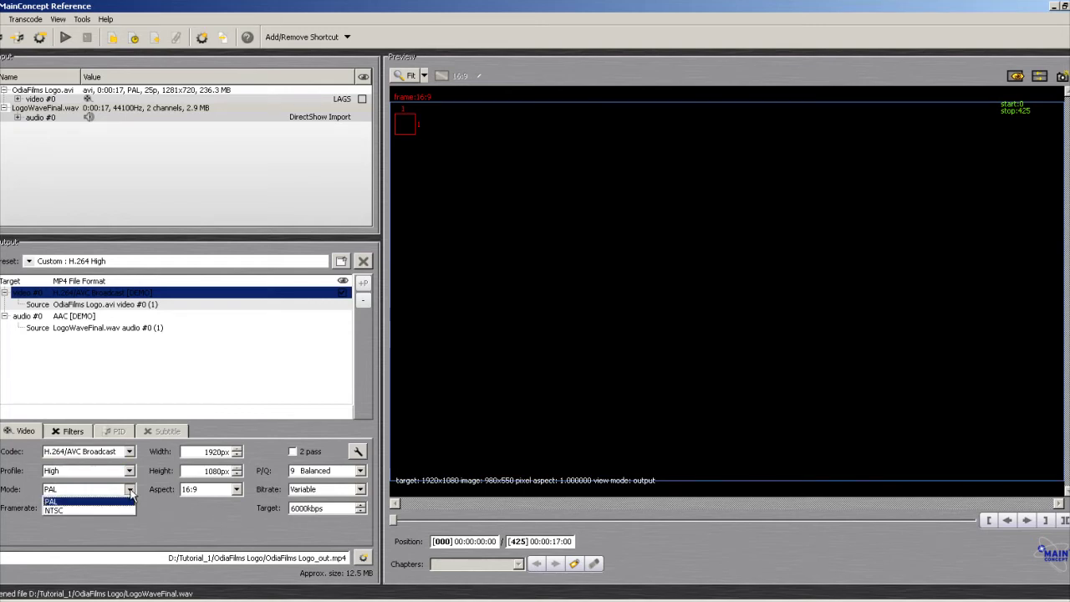
click(125, 501)
click(130, 508)
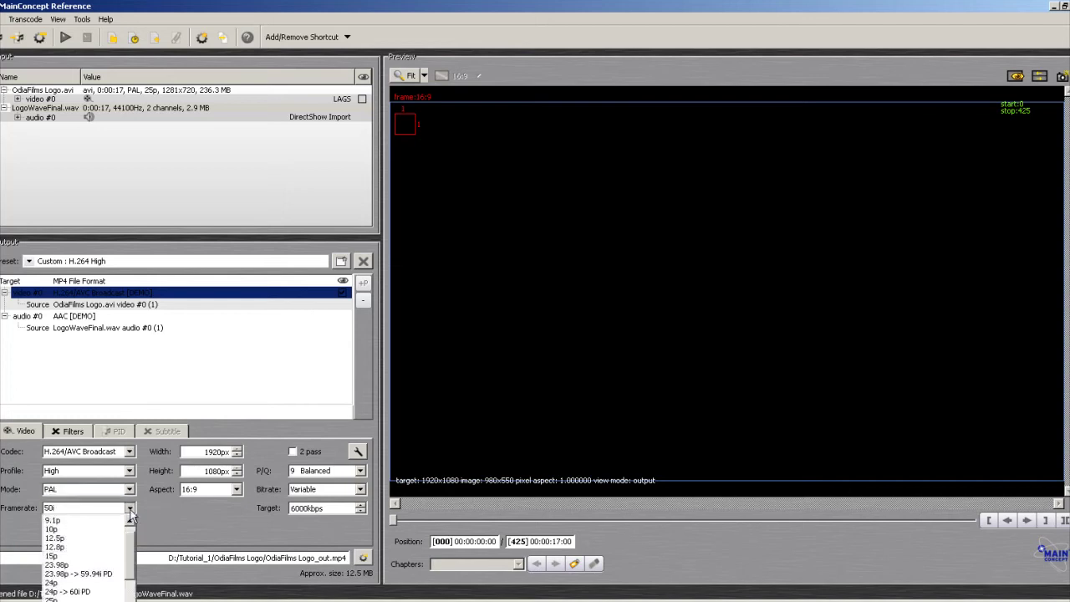
click(84, 599)
Step: Set the output size to 1280x720 and keep the 16:9 aspect ratio
click(204, 451)
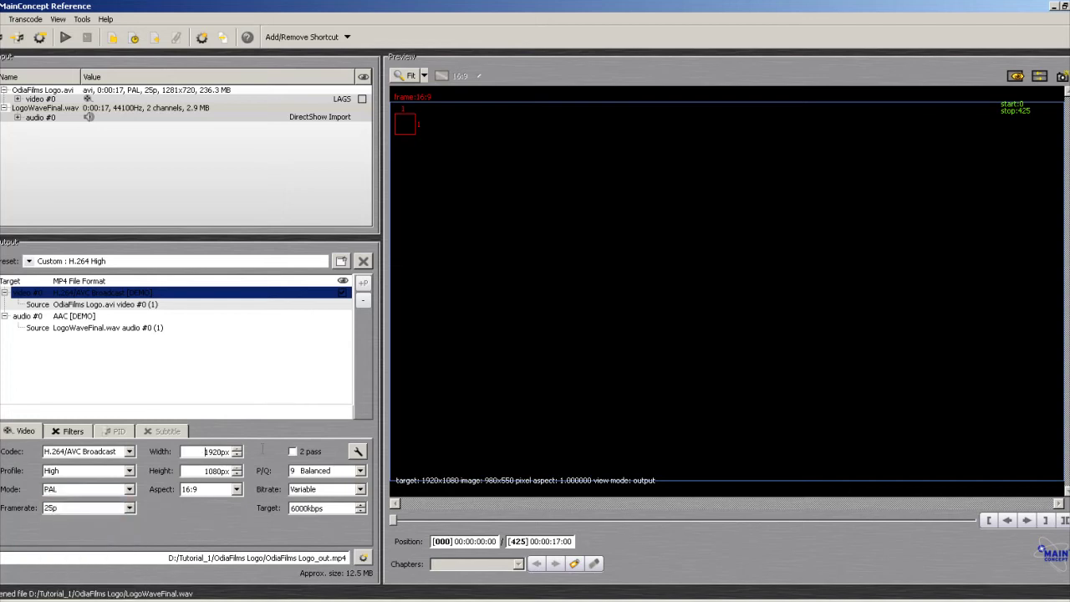
key(shift+End)
text(1280)
key(Tab)
text(720)
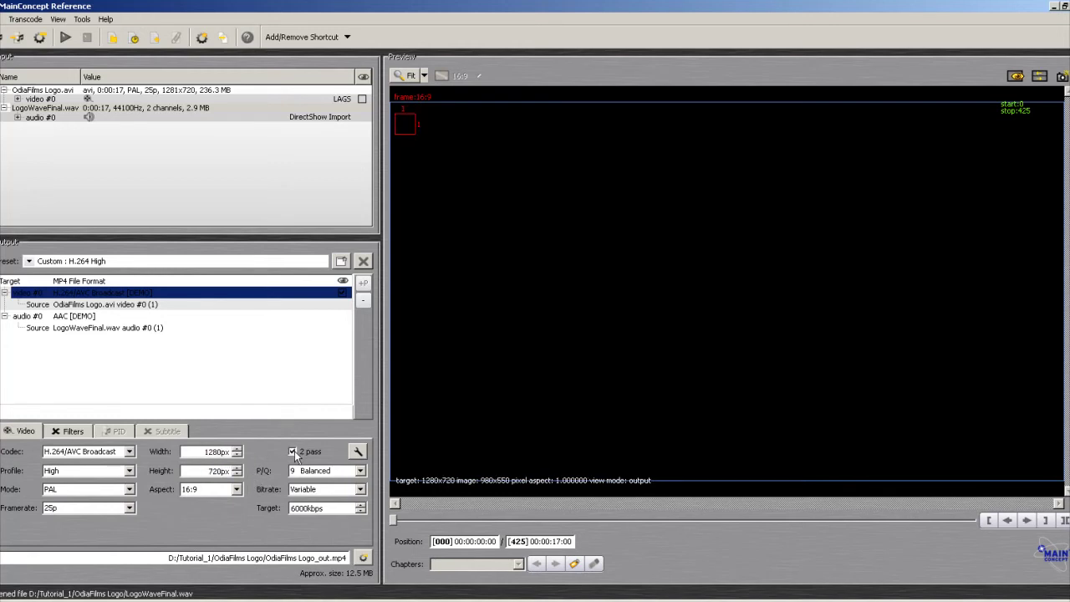
click(238, 489)
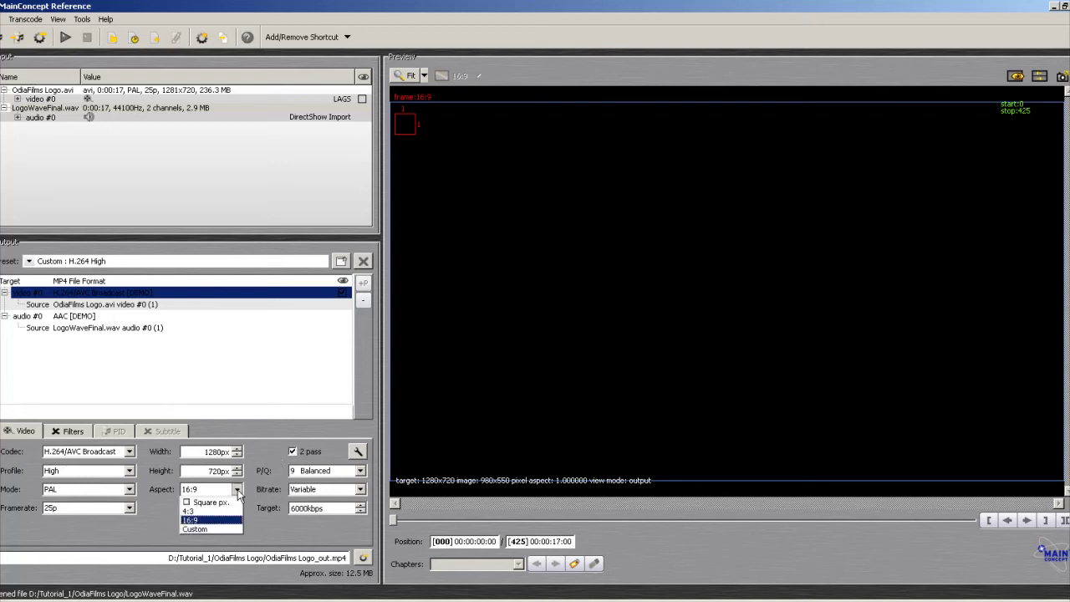
click(238, 489)
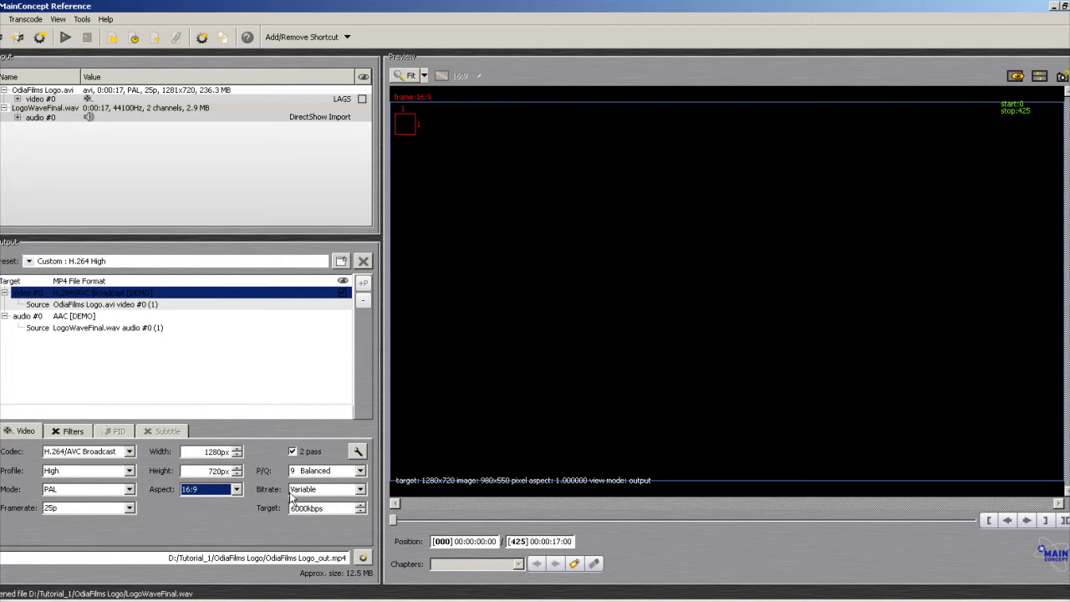
Step: Set a 2000 kbps target bitrate with HRD conformance and H.264 level 3.1
click(361, 489)
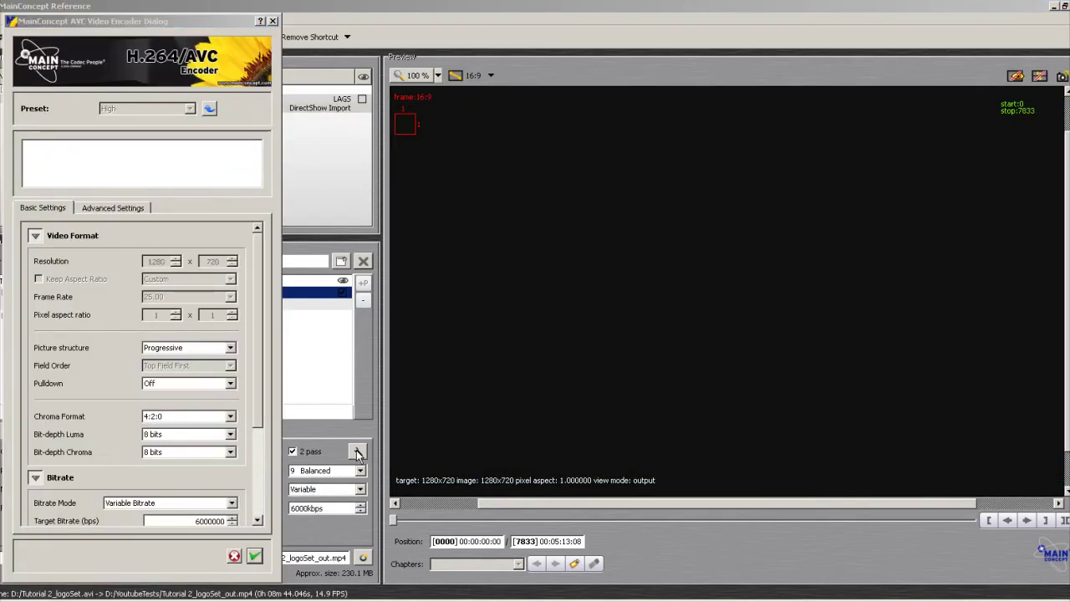
drag(260, 388, 250, 470)
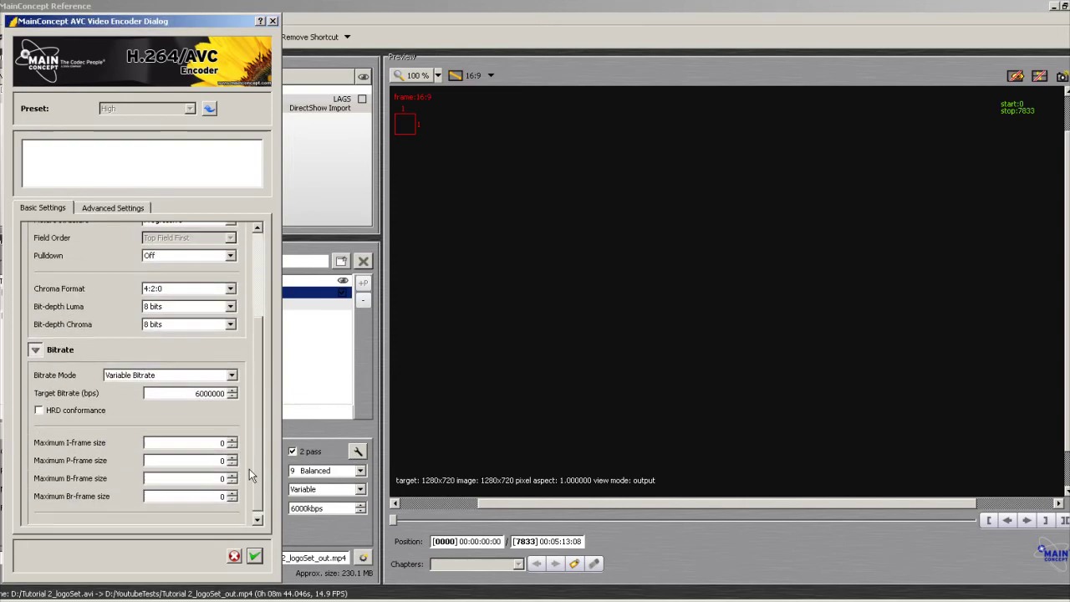
click(39, 411)
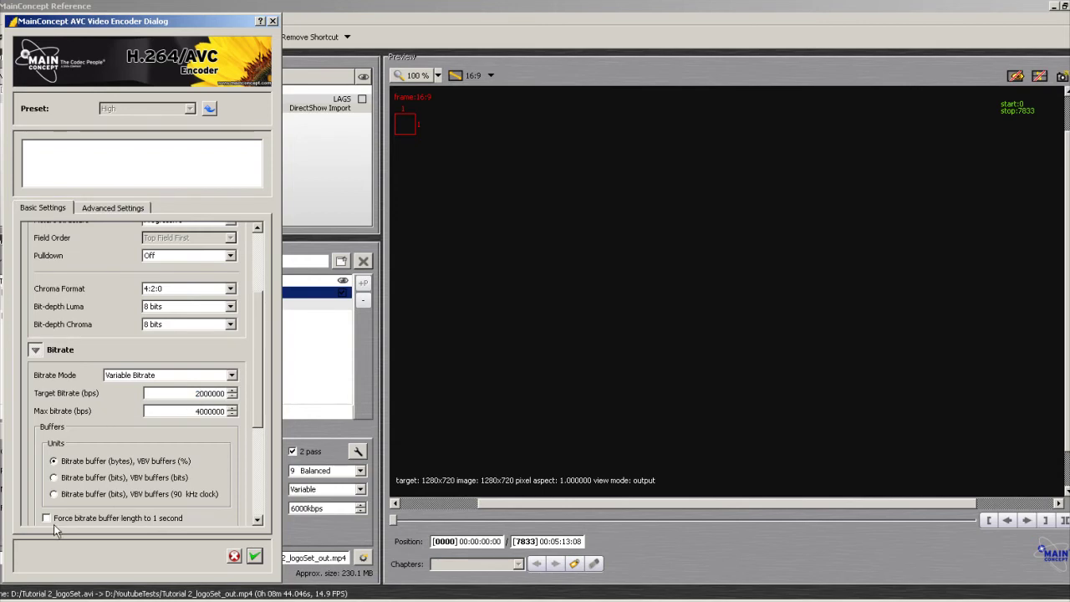
click(123, 211)
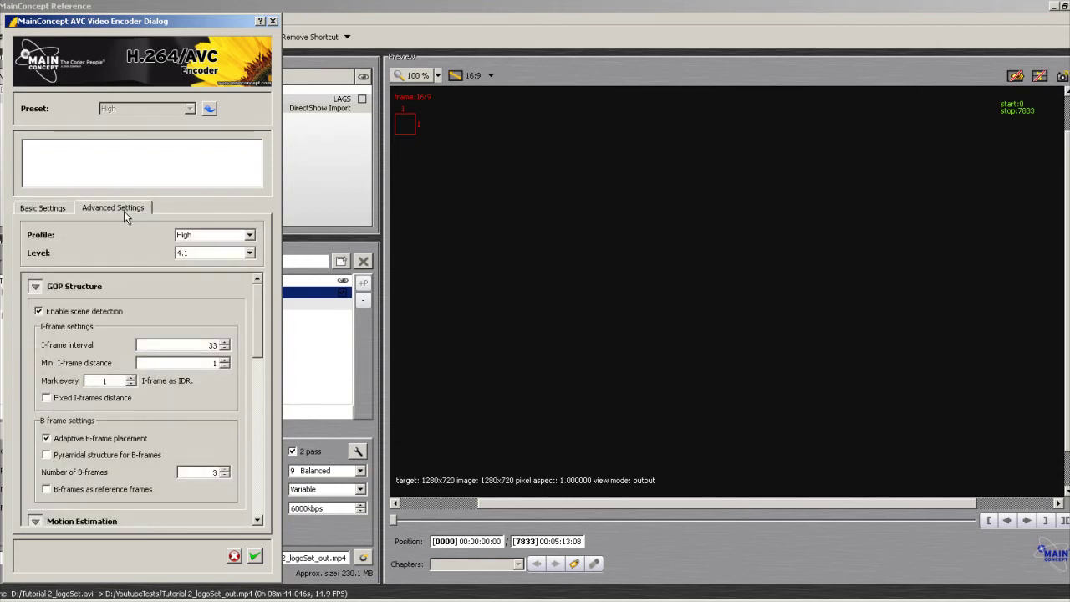
click(250, 252)
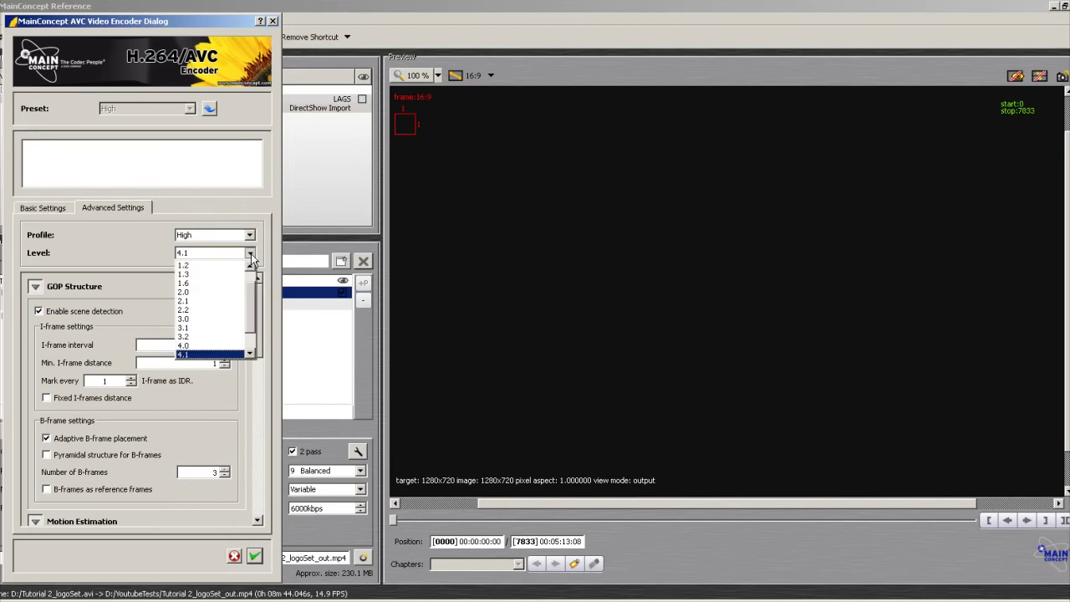
click(219, 327)
click(255, 555)
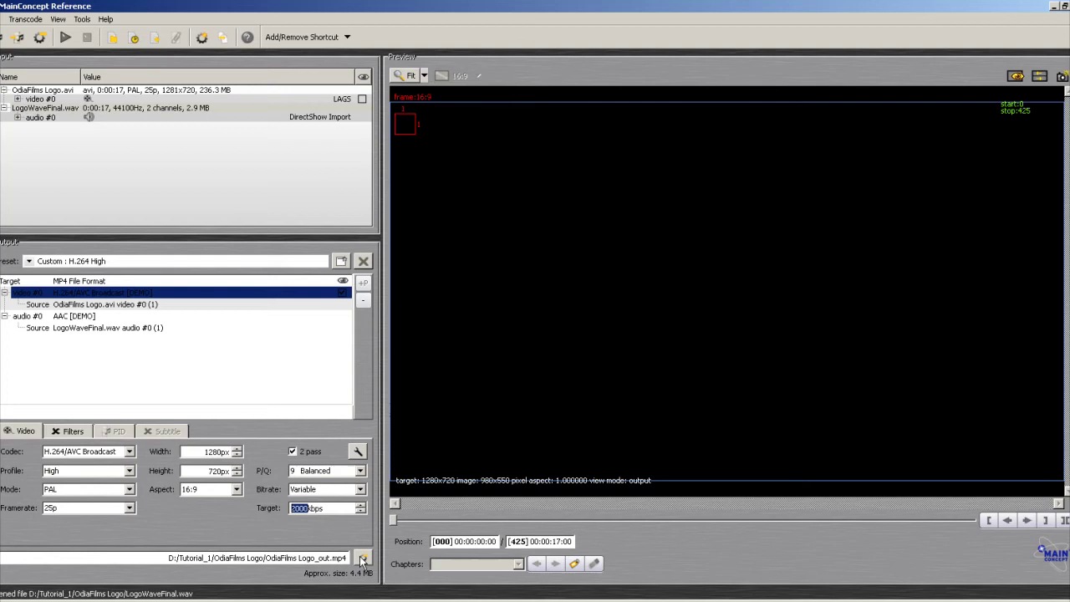
Step: Save the output as OdiaFilms Logo_out.mp4 in the D:/Tutorial_1/Tut2 folder
click(363, 558)
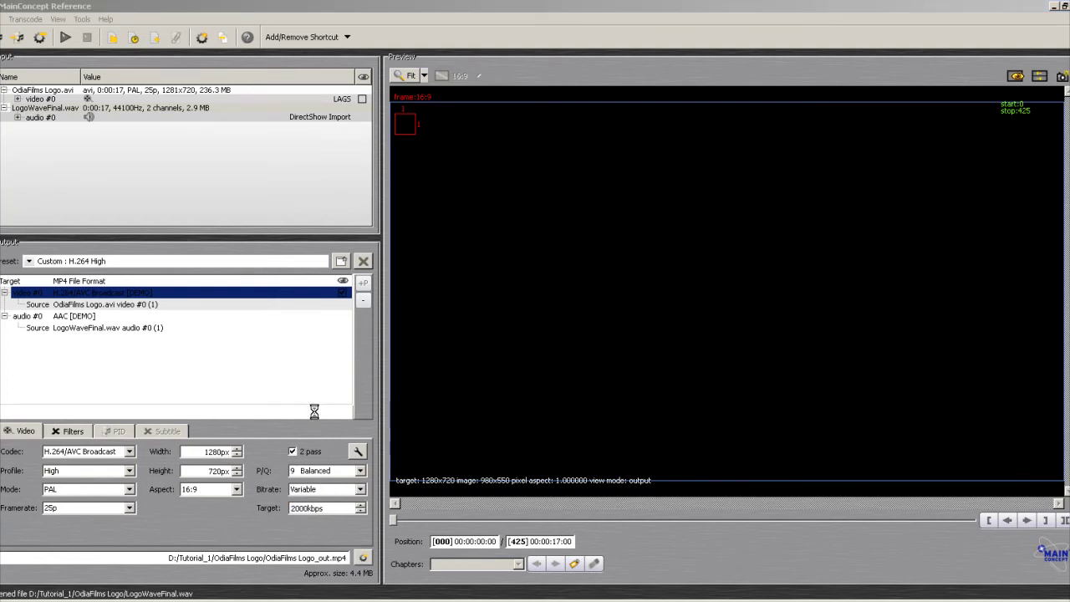
click(187, 39)
double_click(25, 94)
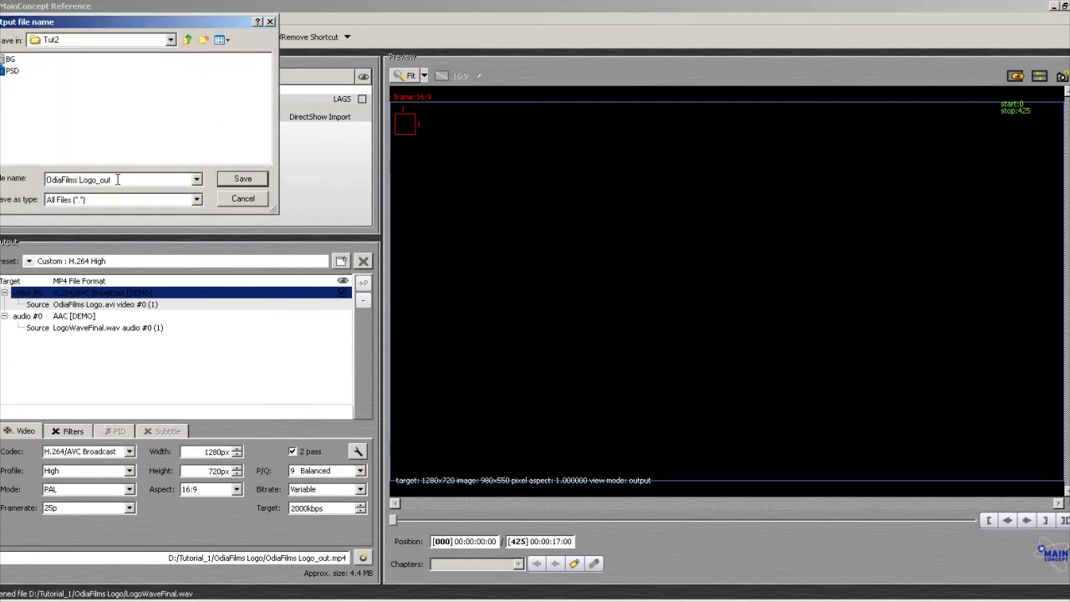
click(240, 180)
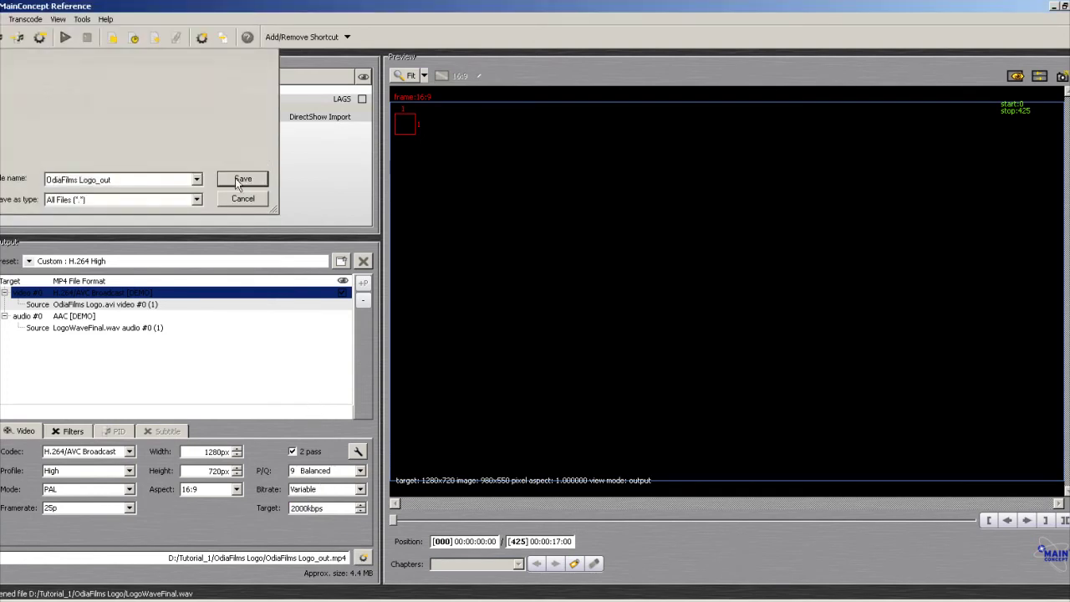
Step: Start transcoding the logo video and audio to OdiaFilms Logo_out.mp4
click(65, 37)
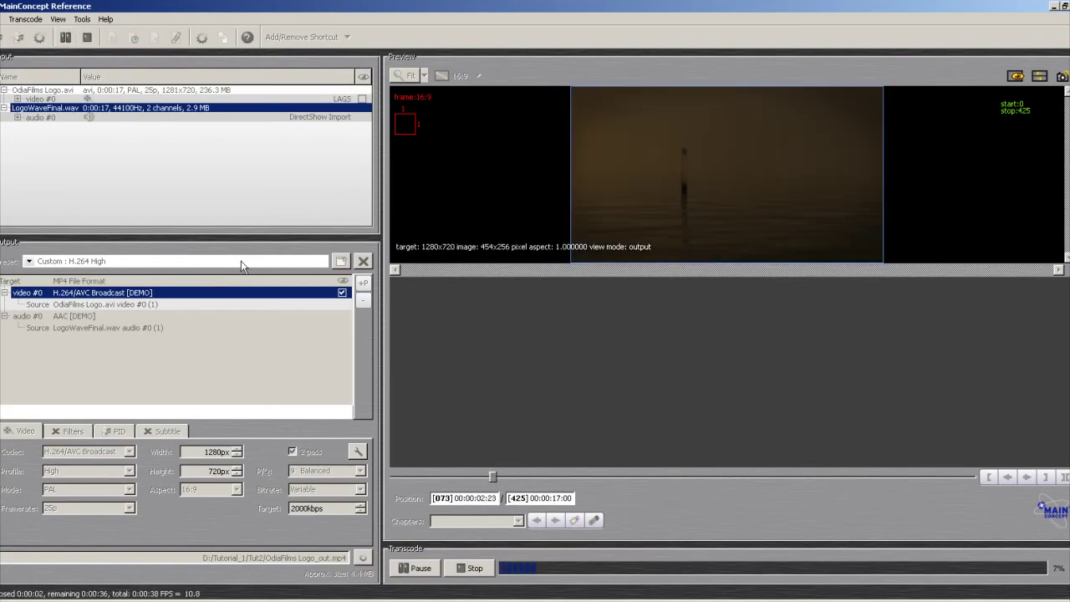